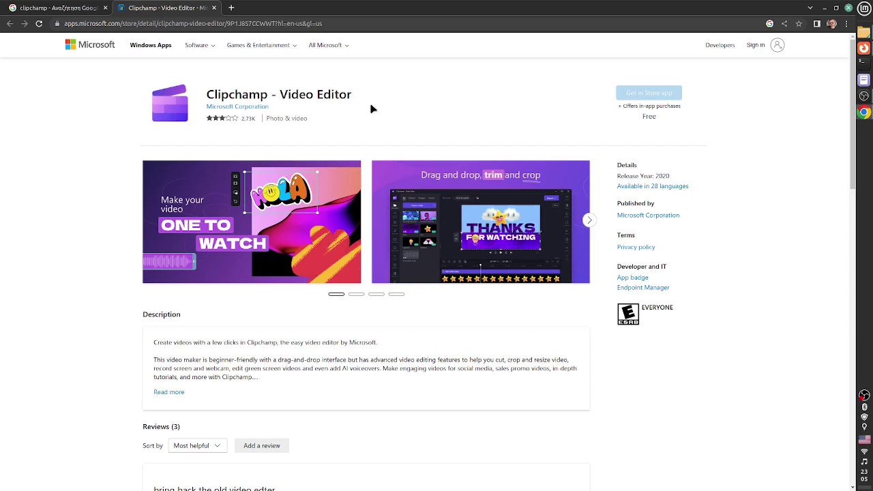
Go from the Google results to the Clipchamp website, log in, and create a new video project.
{"action": "left_click", "coordinate": [81, 10]}
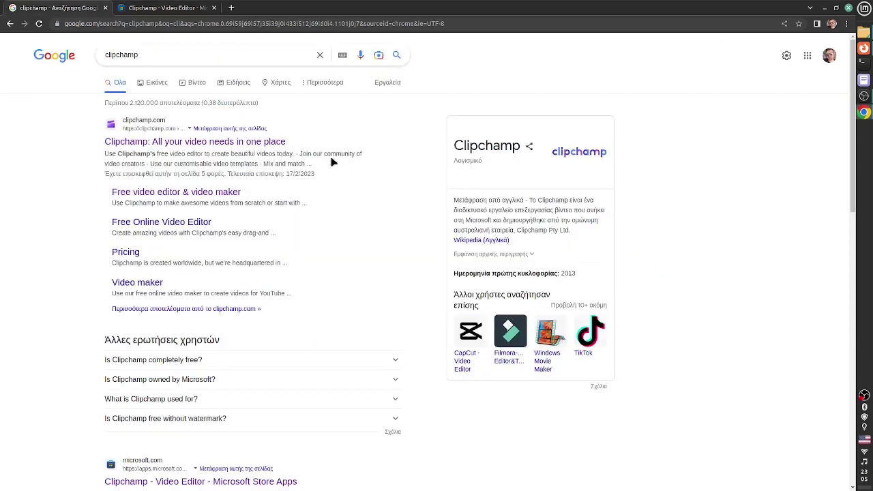
{"action": "left_click", "coordinate": [222, 143]}
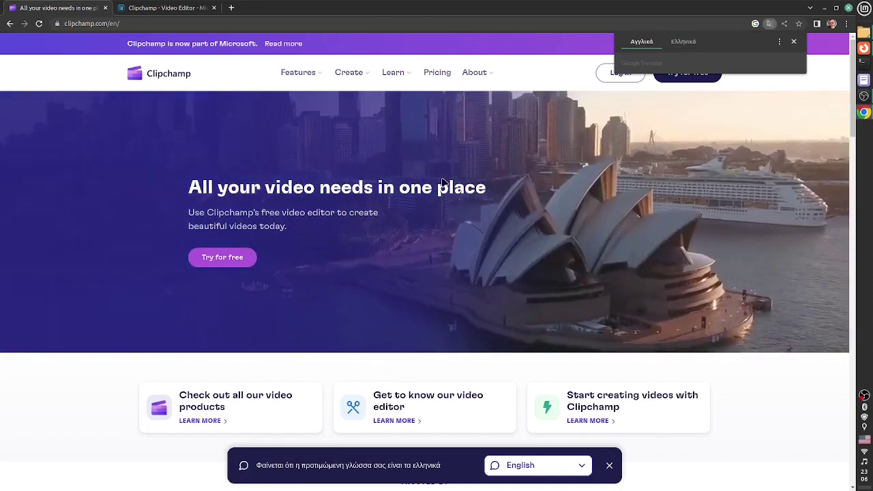
{"action": "left_click", "coordinate": [794, 42]}
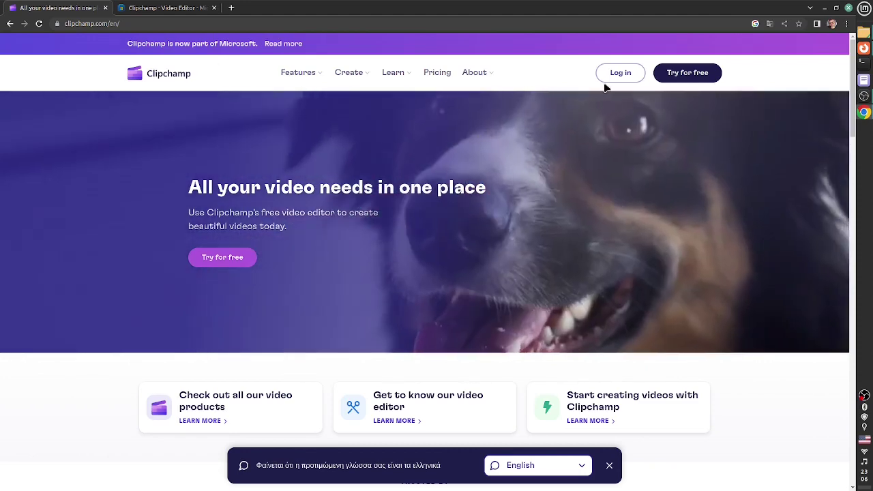
{"action": "left_click", "coordinate": [613, 73]}
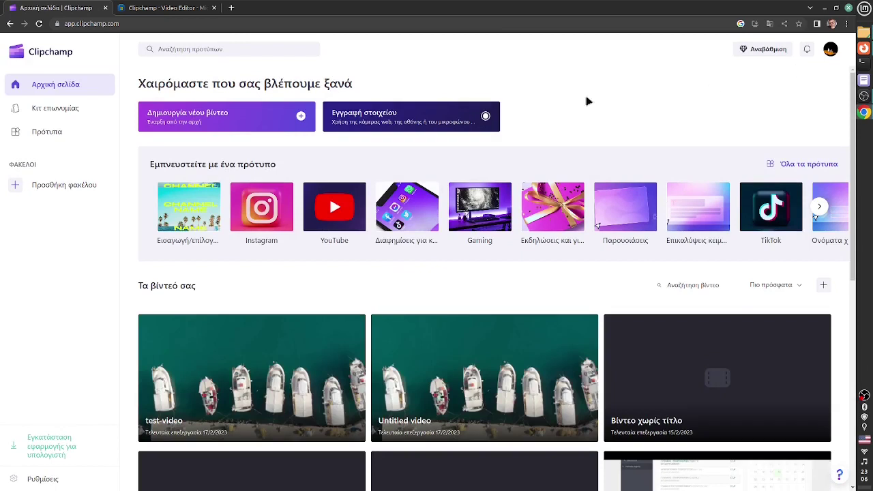
{"action": "left_click", "coordinate": [215, 125]}
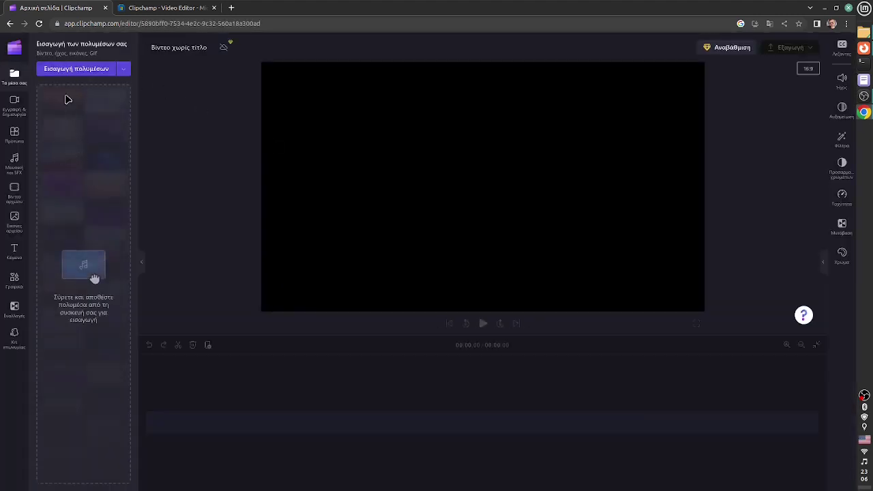
Import askisi-montage.mp4 and shotcut-exercise-1-sample.mp4 from the Videos folder (Βίντεο) into the project's media.
{"action": "left_click", "coordinate": [76, 70]}
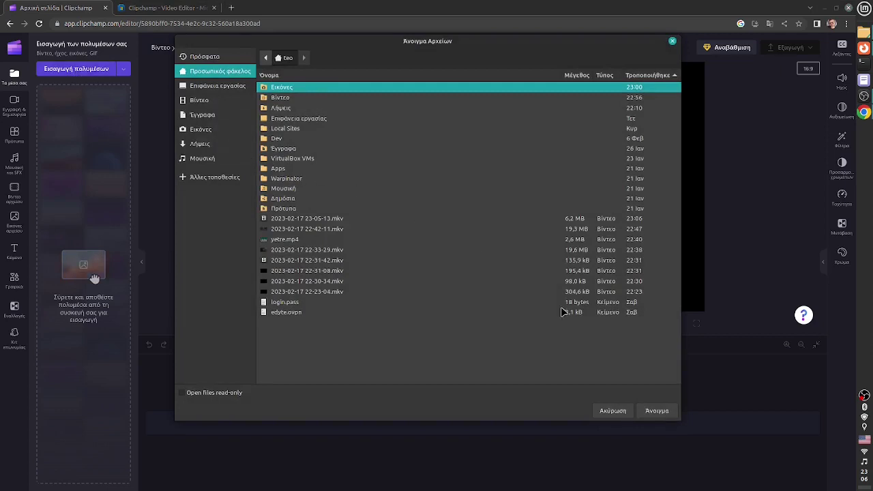
{"action": "left_click", "coordinate": [604, 413]}
{"action": "left_click", "coordinate": [863, 36]}
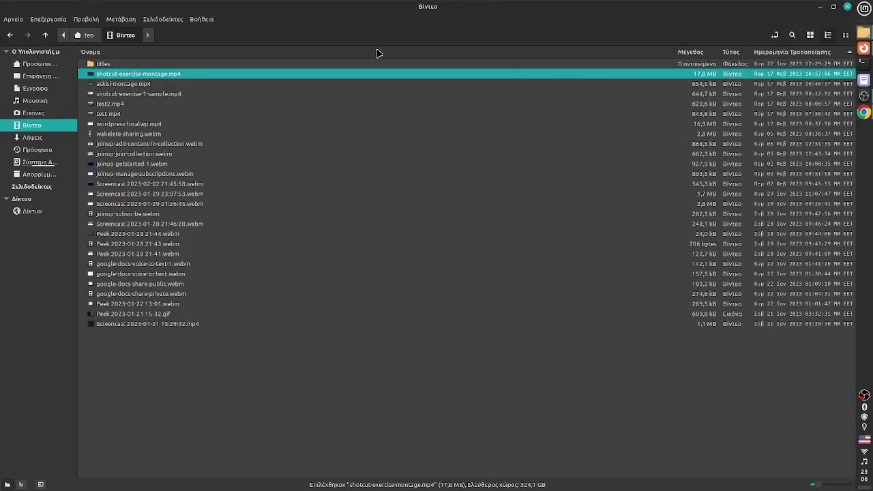
{"action": "left_click_drag", "start_coordinate": [312, 11], "coordinate": [493, 159]}
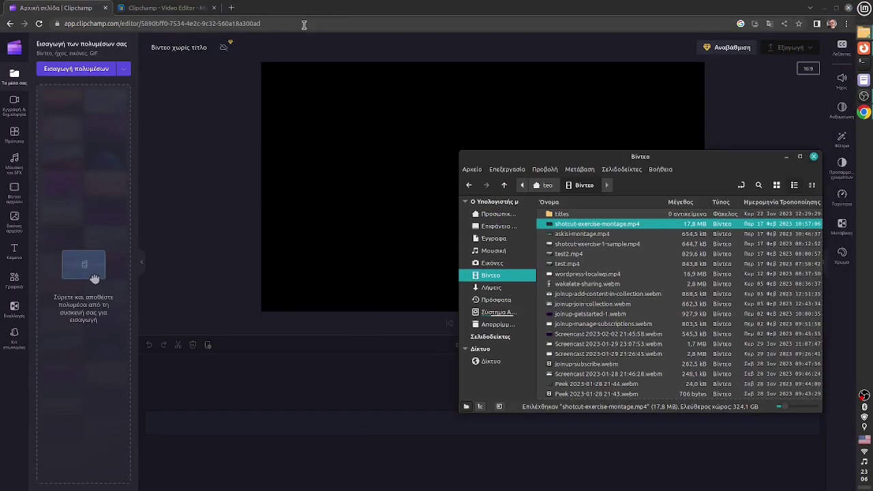
{"action": "left_click", "coordinate": [580, 235]}
{"action": "left_click", "coordinate": [577, 244], "text": "ctrl"}
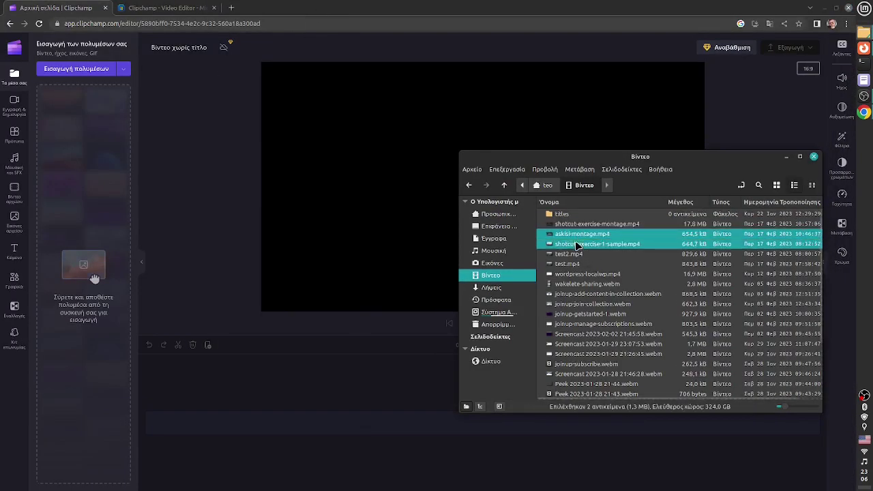
{"action": "left_click_drag", "start_coordinate": [580, 243], "coordinate": [79, 166]}
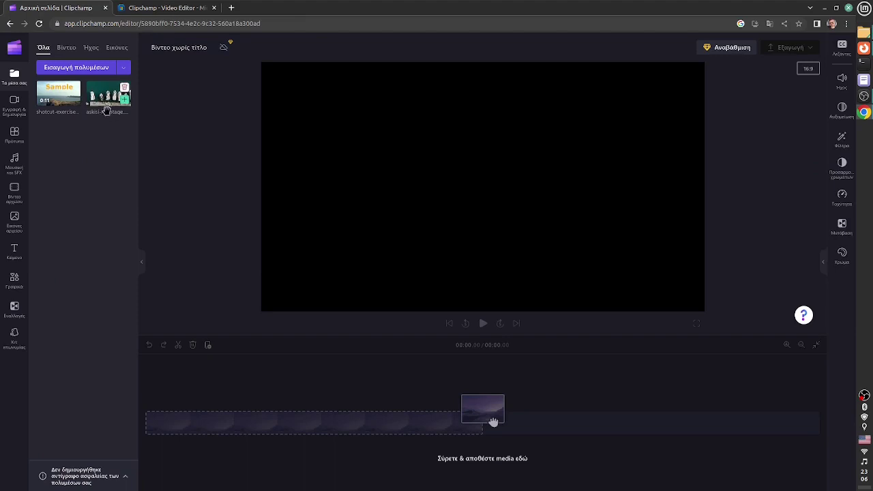
Place askisi-montage.mp4 at the start of the video track and preview frames at about 3 and 5 seconds.
{"action": "left_click_drag", "start_coordinate": [109, 103], "coordinate": [225, 424]}
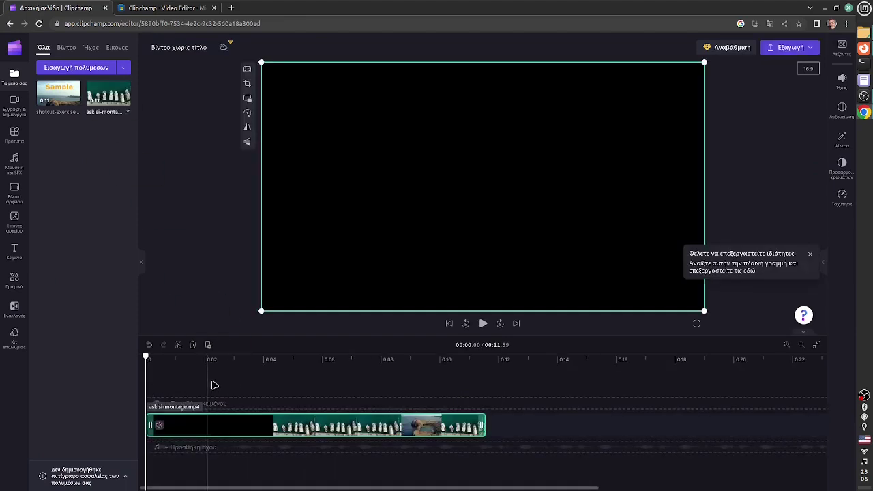
{"action": "left_click", "coordinate": [230, 364]}
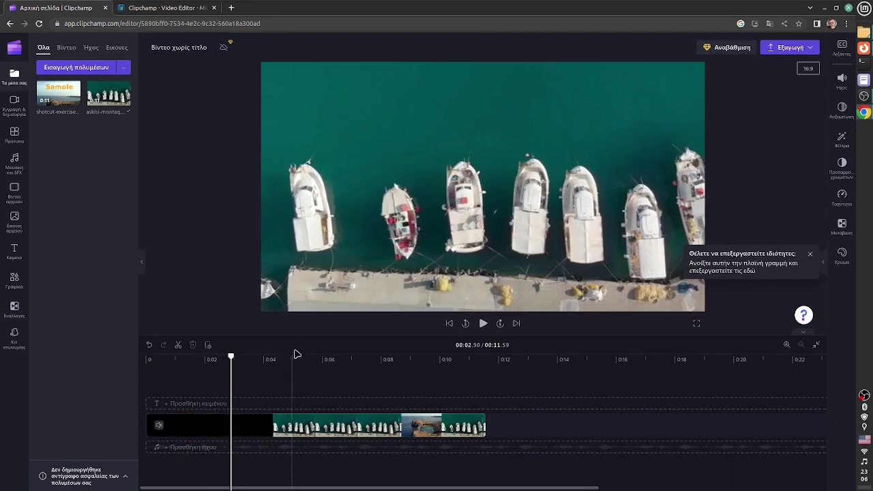
{"action": "left_click", "coordinate": [287, 379]}
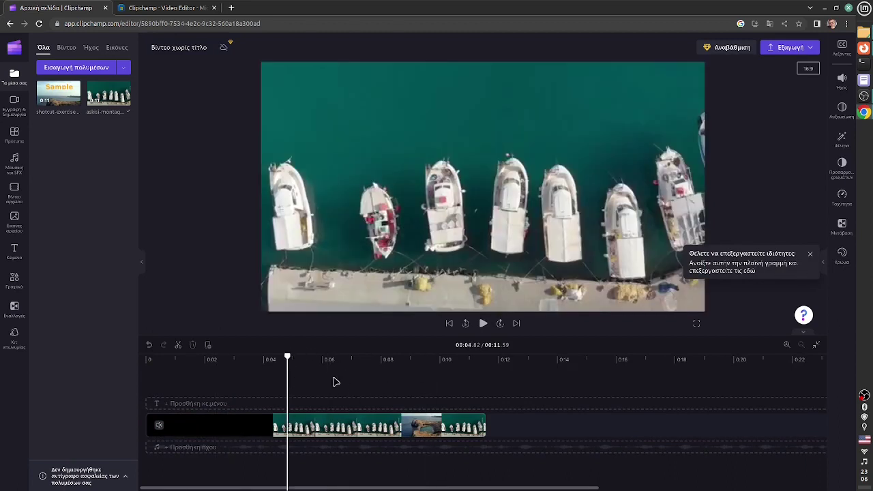
{"action": "left_click", "coordinate": [787, 345]}
{"action": "left_click", "coordinate": [787, 344]}
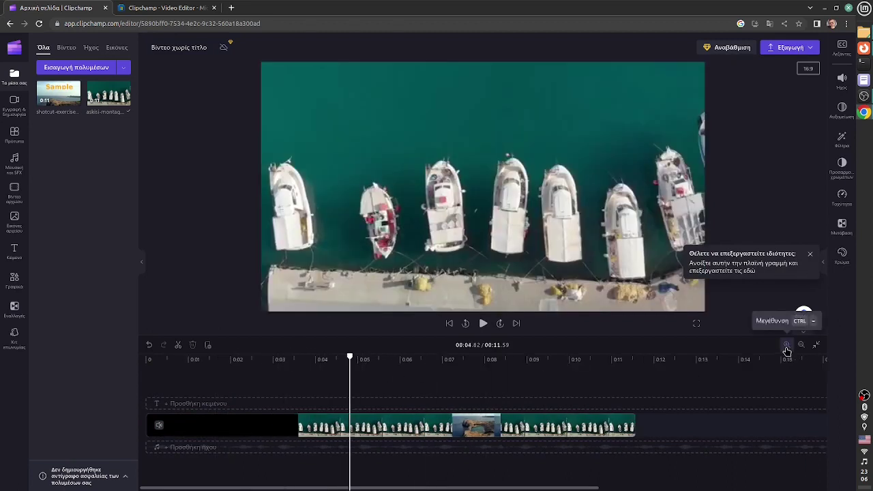
{"action": "left_click", "coordinate": [802, 344]}
{"action": "left_click", "coordinate": [787, 345]}
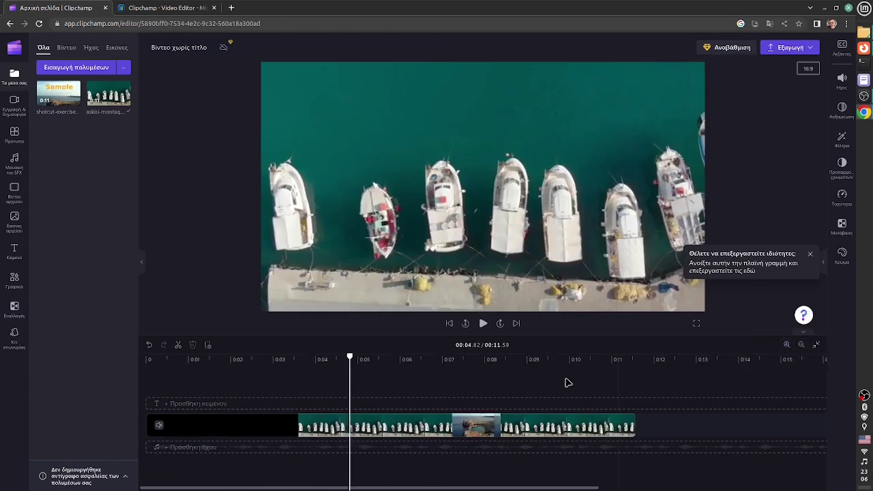
Trim both ends of the askisi-montage.mp4 clip to shorten it to about 6 seconds.
{"action": "left_click_drag", "start_coordinate": [348, 359], "coordinate": [209, 374]}
{"action": "left_click", "coordinate": [277, 403]}
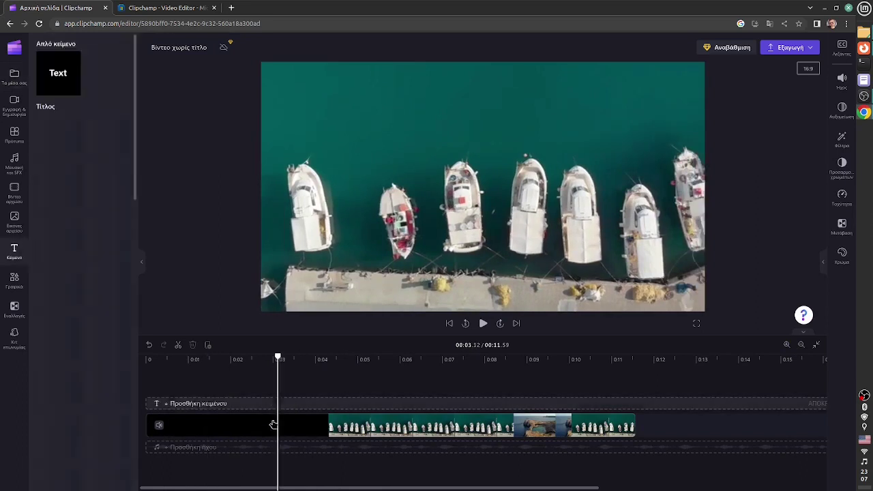
{"action": "left_click", "coordinate": [265, 415]}
{"action": "left_click", "coordinate": [238, 390]}
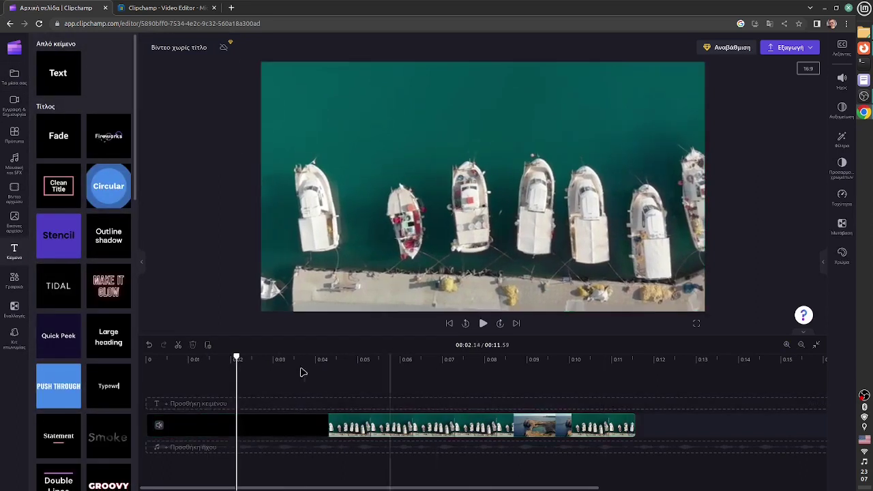
{"action": "left_click_drag", "start_coordinate": [632, 427], "coordinate": [487, 427]}
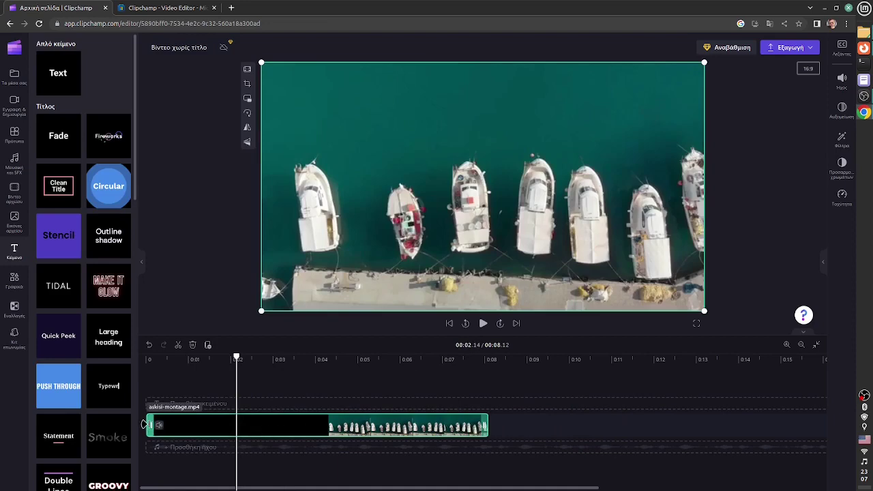
{"action": "left_click_drag", "start_coordinate": [145, 425], "coordinate": [266, 425]}
{"action": "left_click_drag", "start_coordinate": [329, 426], "coordinate": [208, 426]}
{"action": "left_click_drag", "start_coordinate": [236, 358], "coordinate": [302, 359]}
{"action": "left_click_drag", "start_coordinate": [366, 428], "coordinate": [399, 428]}
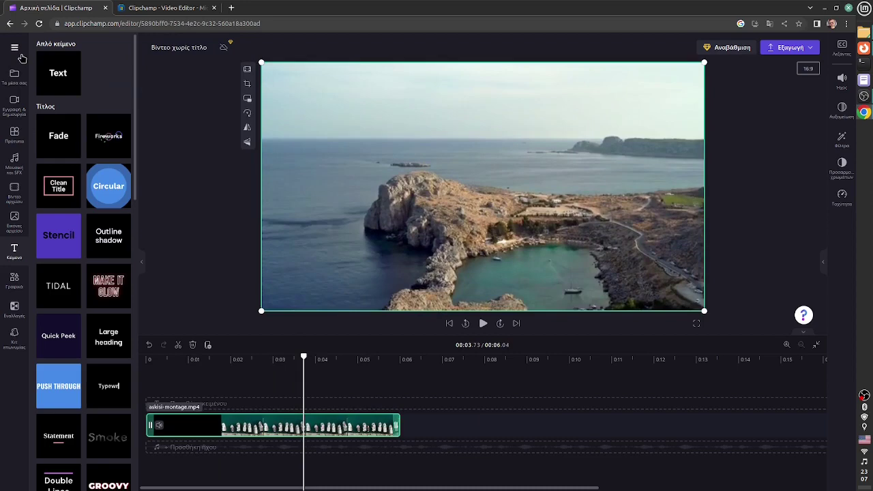
Add a second copy of askisi-montage.mp4 to the video track after the first clip, starting at about 6.5 seconds.
{"action": "left_click", "coordinate": [14, 78]}
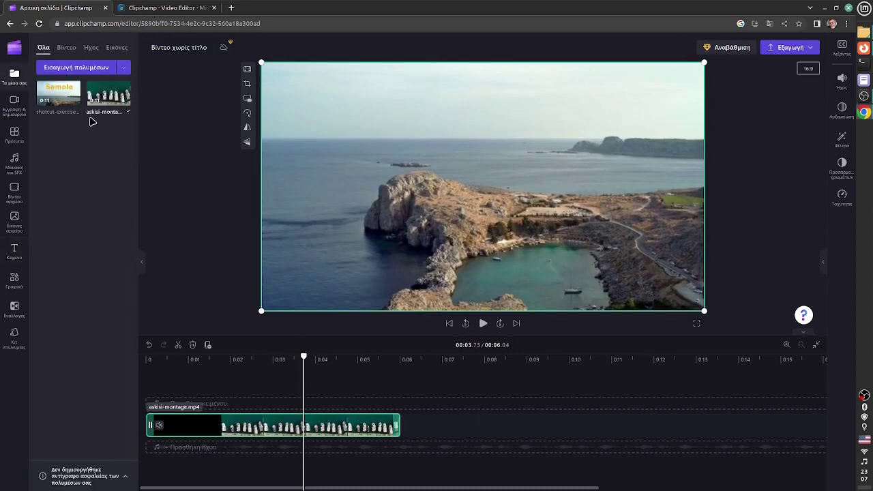
{"action": "mouse_move", "coordinate": [63, 101]}
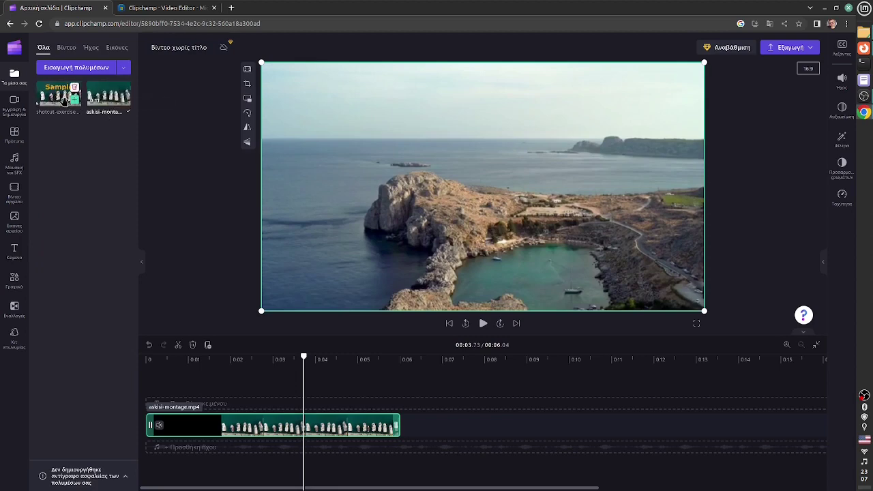
{"action": "left_click_drag", "start_coordinate": [101, 102], "coordinate": [538, 434]}
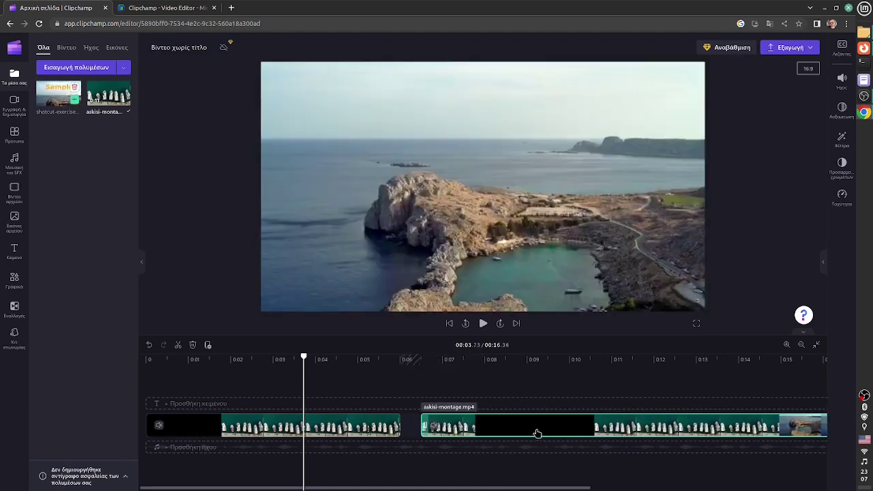
Split the second askisi-montage.mp4 clip at about 9.93 seconds and again at about 12.16 seconds.
{"action": "left_click", "coordinate": [510, 396]}
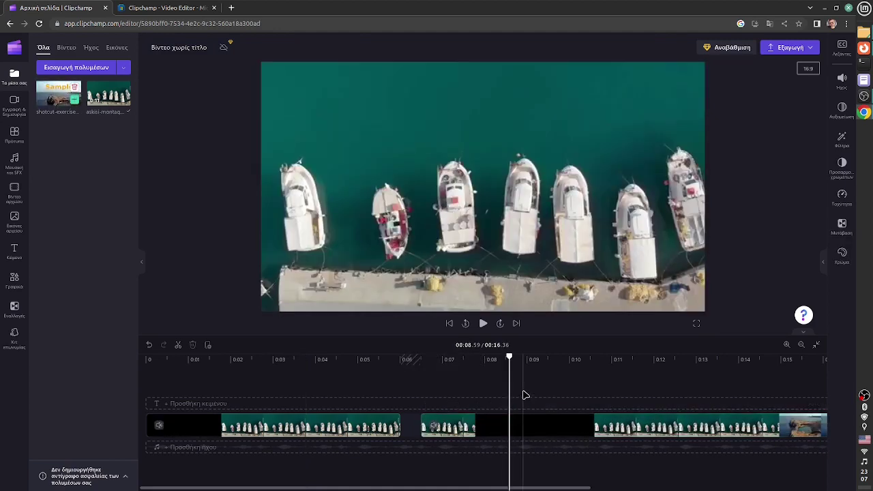
{"action": "left_click_drag", "start_coordinate": [509, 357], "coordinate": [566, 372]}
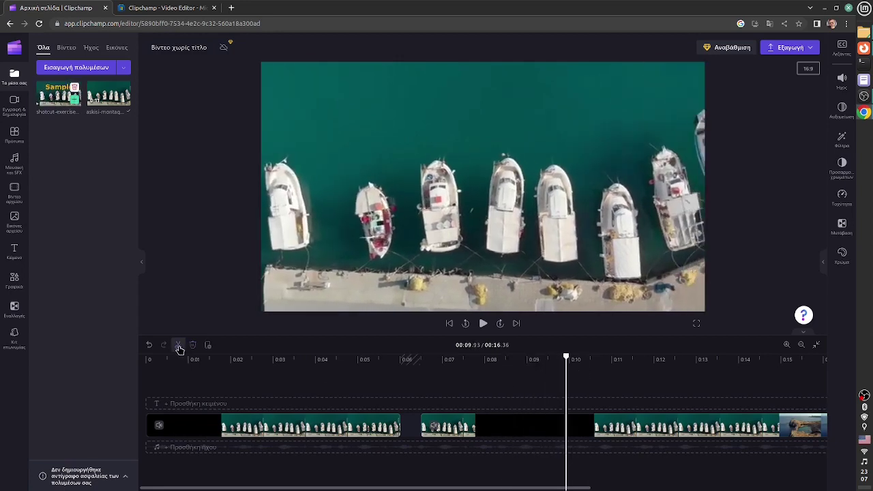
{"action": "left_click", "coordinate": [178, 347]}
{"action": "left_click_drag", "start_coordinate": [610, 358], "coordinate": [660, 358]}
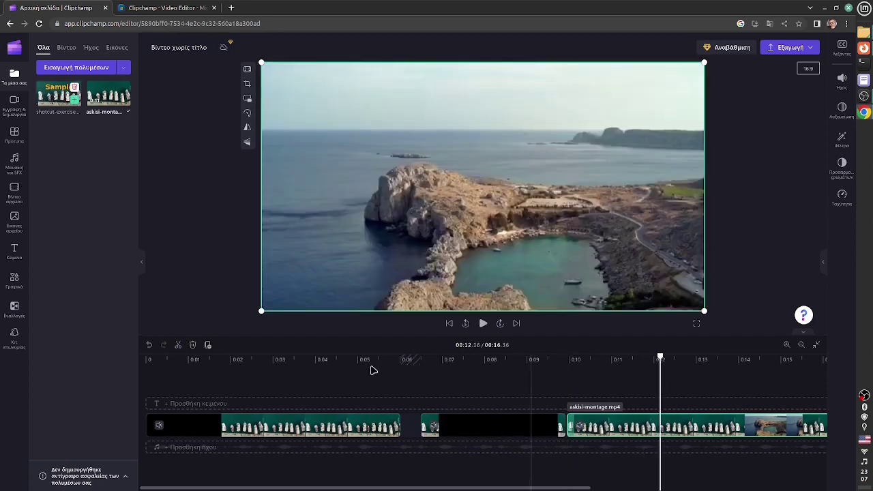
{"action": "left_click", "coordinate": [177, 346]}
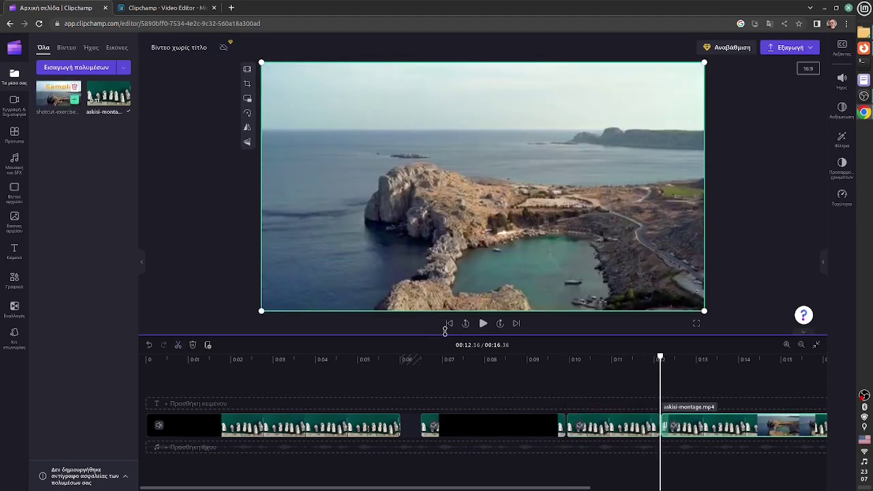
Trim both ends of the second clip to about 6 seconds and close the gap between the two clips.
{"action": "left_click", "coordinate": [425, 388]}
{"action": "left_click", "coordinate": [423, 424]}
{"action": "left_click_drag", "start_coordinate": [422, 425], "coordinate": [517, 424]}
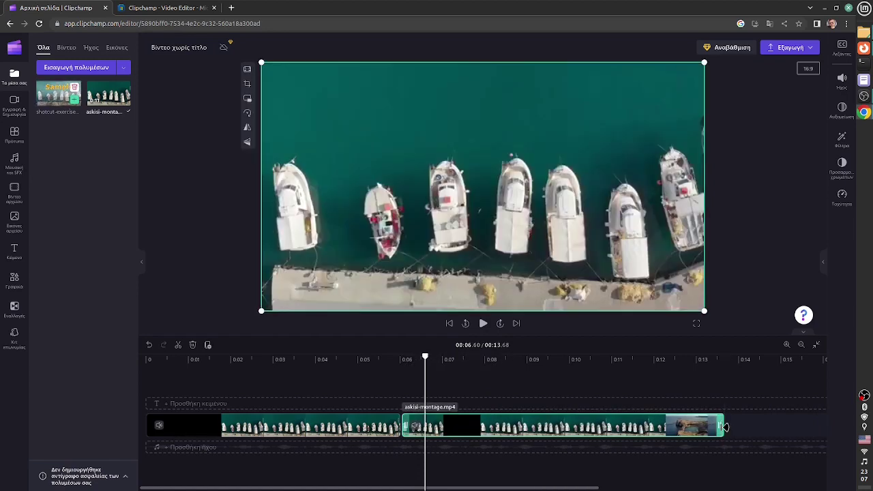
{"action": "left_click_drag", "start_coordinate": [724, 430], "coordinate": [655, 416]}
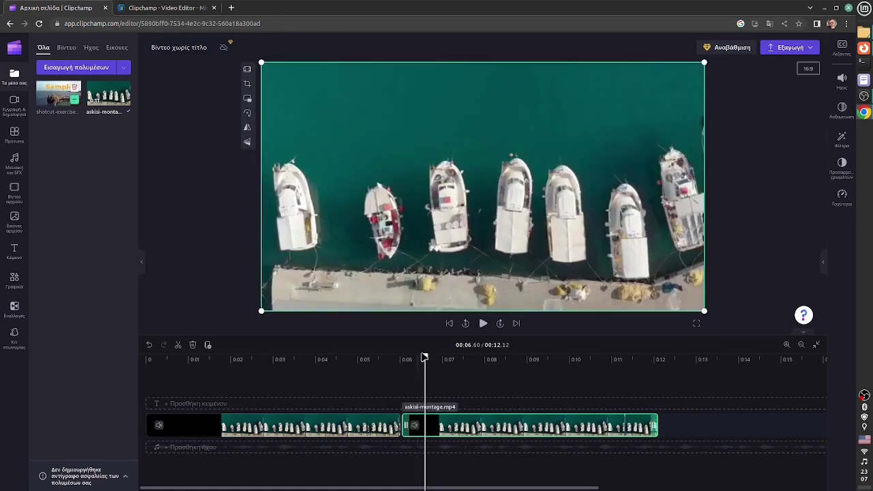
Add a transition at the cut between the two clips and preview its midpoint at about 6 seconds.
{"action": "left_click", "coordinate": [374, 379]}
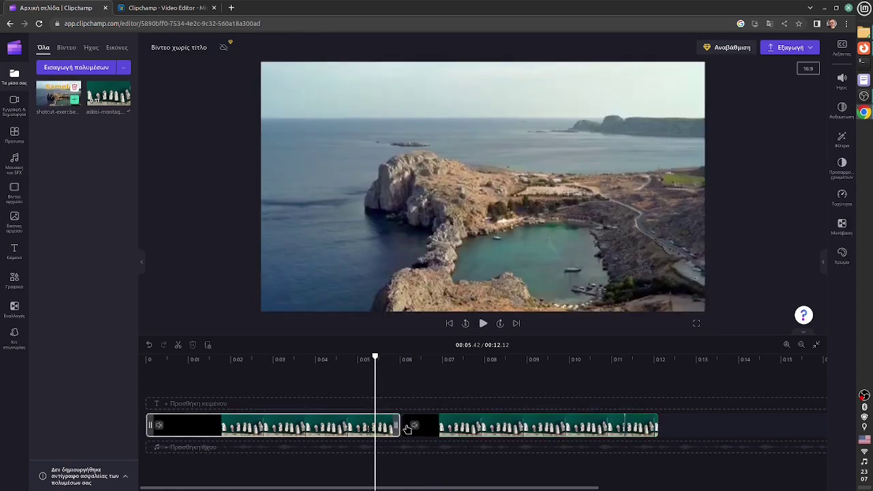
{"action": "mouse_move", "coordinate": [399, 429]}
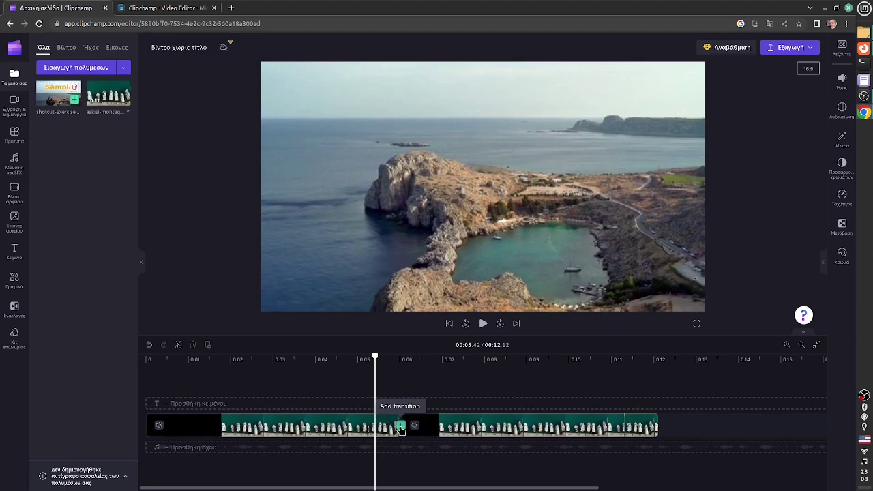
{"action": "left_click", "coordinate": [401, 428]}
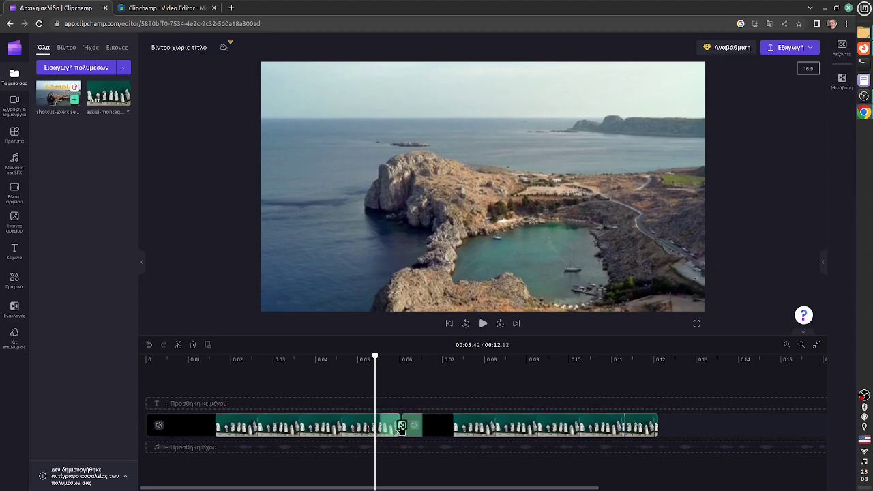
{"action": "left_click_drag", "start_coordinate": [375, 359], "coordinate": [400, 365]}
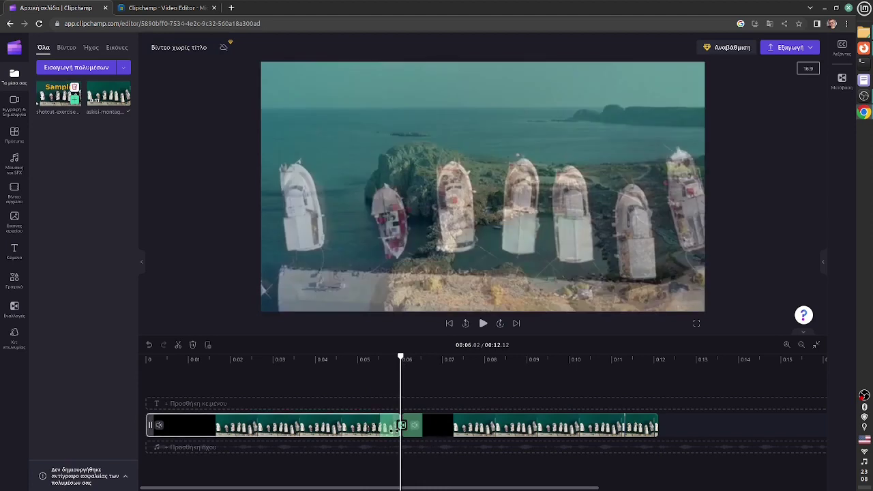
Select the transition between the two clips and open its settings with the available transition types and duration.
{"action": "left_click", "coordinate": [402, 426]}
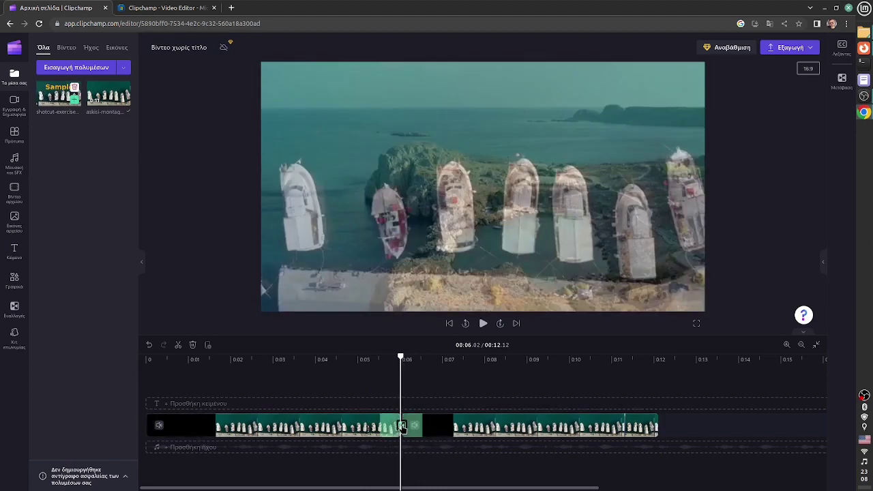
{"action": "left_click", "coordinate": [841, 80]}
{"action": "left_click", "coordinate": [842, 80]}
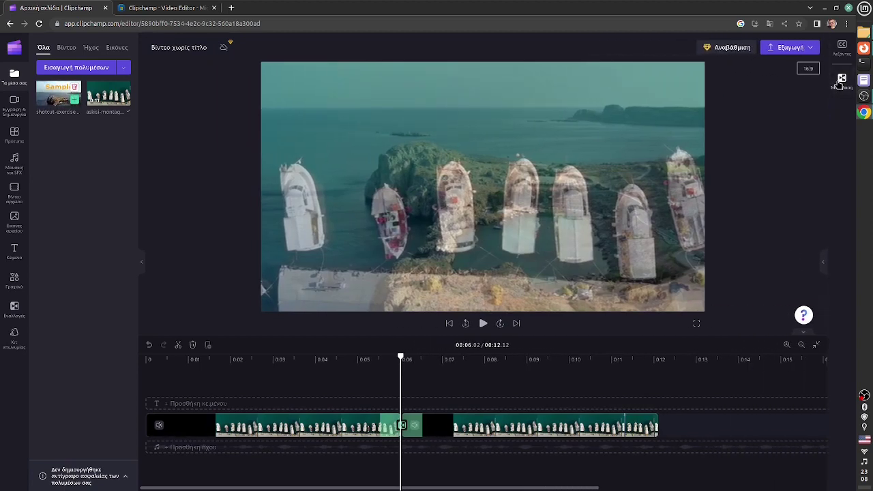
{"action": "left_click", "coordinate": [842, 80]}
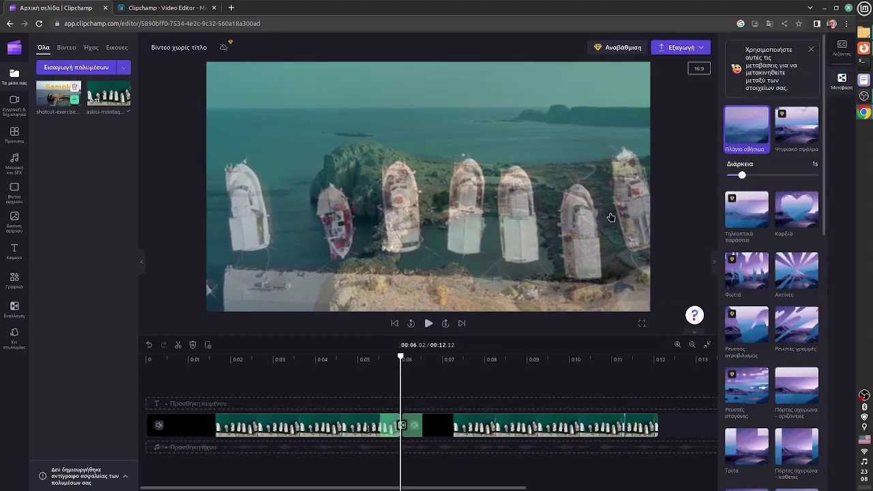
Try the Πόρτες αχυρώνα - οριζόντιες transition between the two clips and play it back from about 5.47 seconds.
{"action": "left_click", "coordinate": [403, 358]}
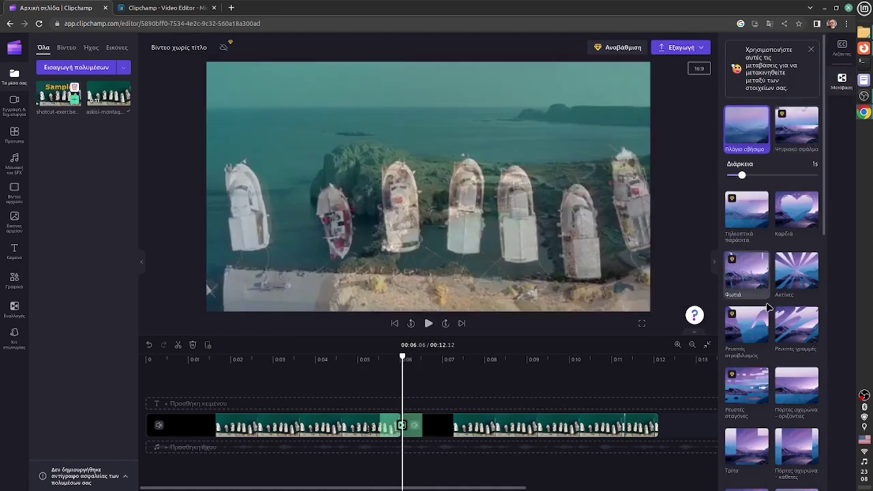
{"action": "scroll", "coordinate": [750, 267], "scroll_direction": "down", "scroll_amount": 2}
{"action": "scroll", "coordinate": [750, 267], "scroll_direction": "up", "scroll_amount": 2}
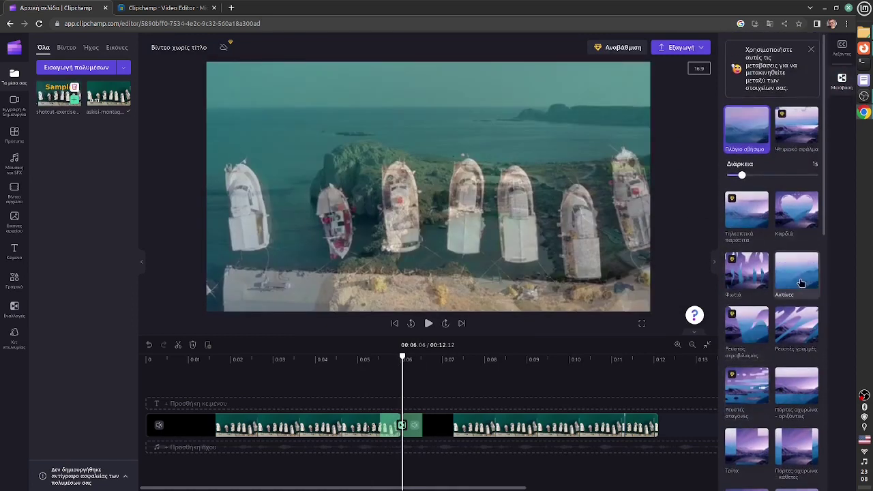
{"action": "scroll", "coordinate": [795, 280], "scroll_direction": "down", "scroll_amount": 2}
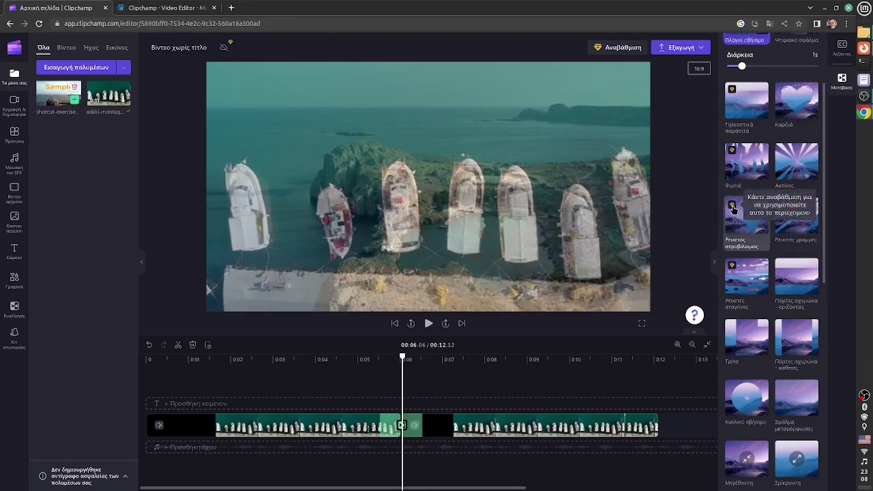
{"action": "left_click", "coordinate": [798, 288]}
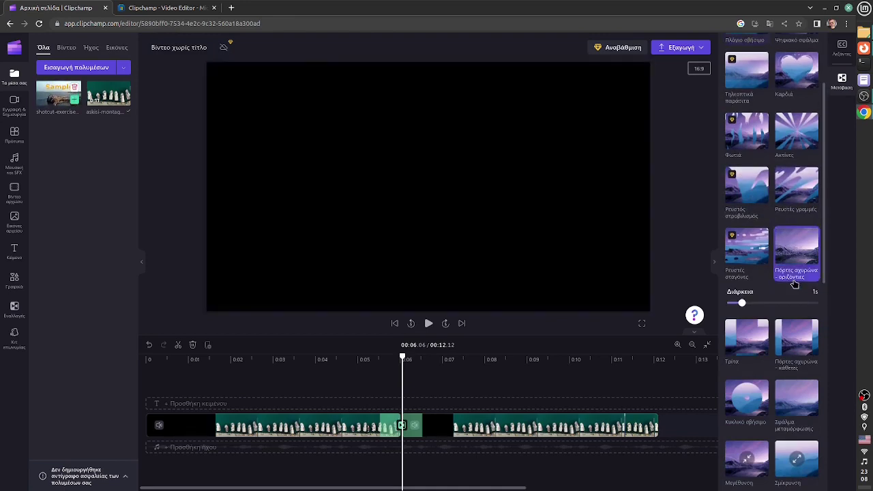
{"action": "left_click", "coordinate": [378, 372]}
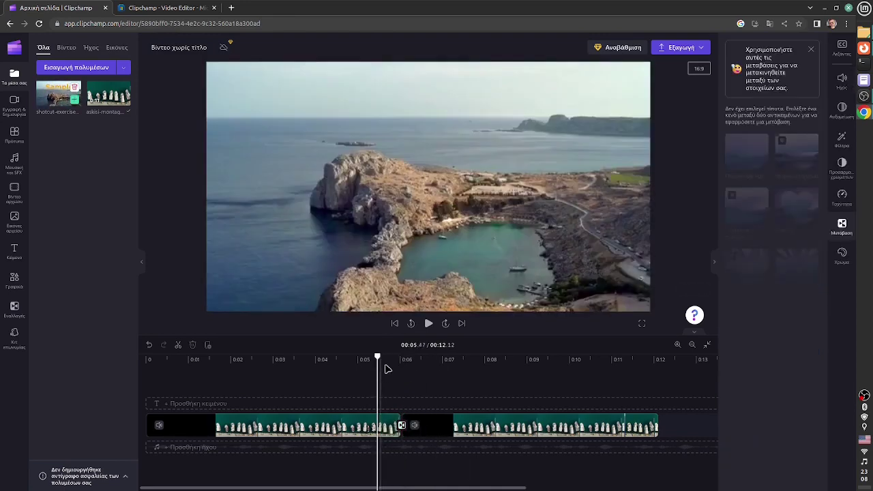
{"action": "left_click", "coordinate": [428, 326]}
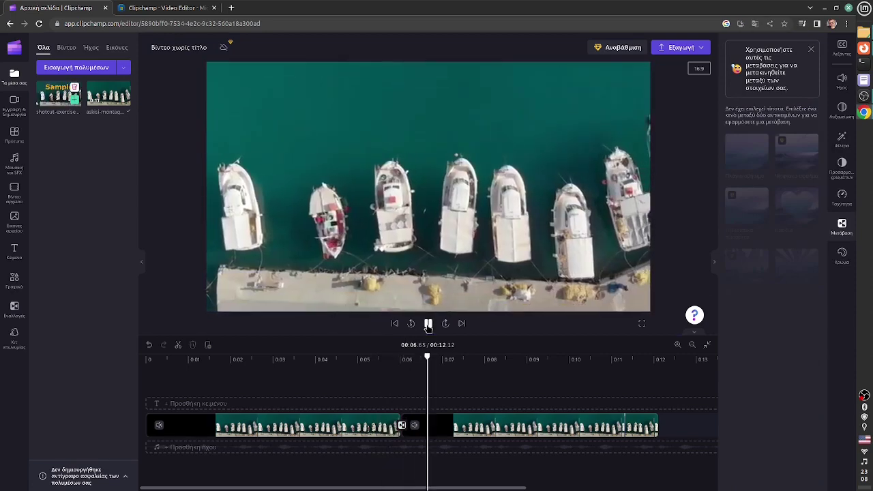
{"action": "left_click", "coordinate": [428, 325]}
Change the transition between the two clips to Πλάγιο σβήσιμο and set its duration to 1.43 s.
{"action": "left_click_drag", "start_coordinate": [442, 356], "coordinate": [394, 357]}
{"action": "left_click", "coordinate": [402, 426]}
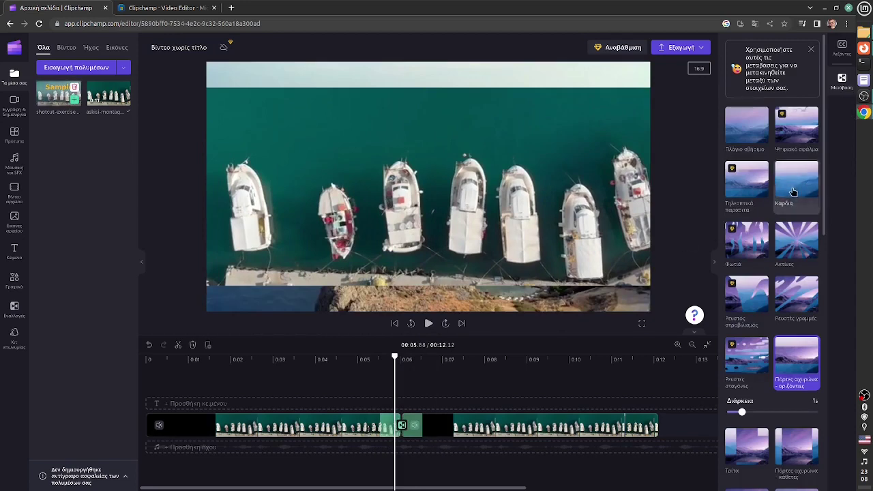
{"action": "left_click", "coordinate": [746, 126]}
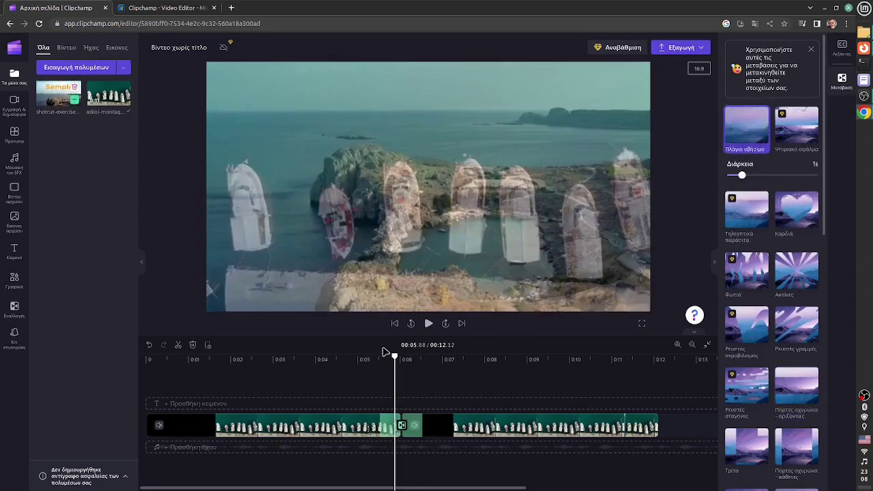
{"action": "left_click_drag", "start_coordinate": [741, 177], "coordinate": [750, 176]}
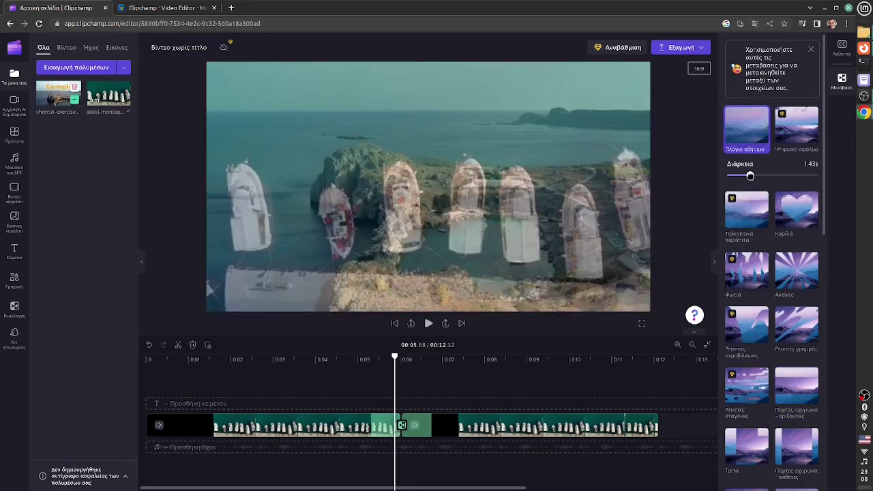
Play the video through the transition from about 5.13 seconds, and return the playhead to about 1.14 seconds.
{"action": "left_click_drag", "start_coordinate": [394, 357], "coordinate": [369, 357]}
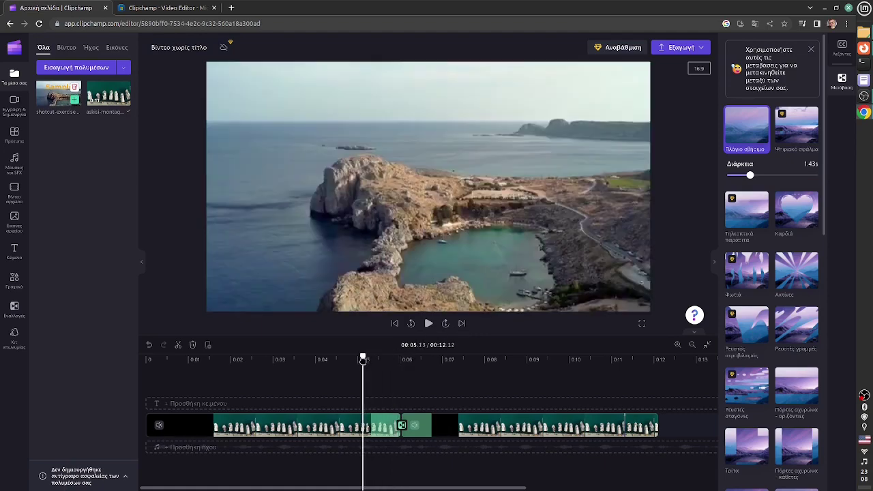
{"action": "left_click", "coordinate": [429, 324]}
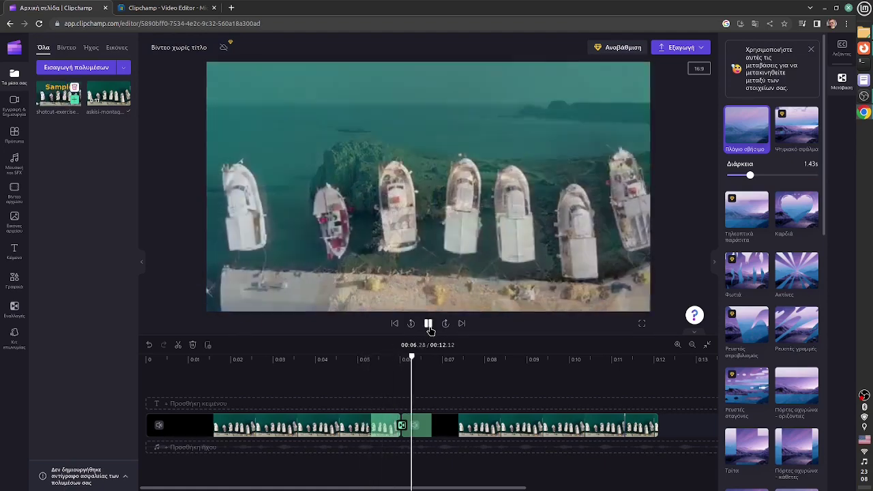
{"action": "left_click", "coordinate": [198, 360]}
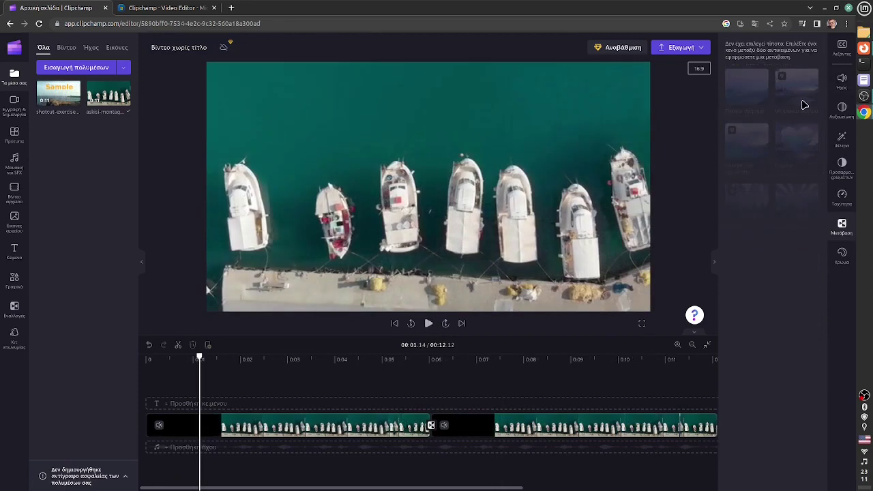
Export the video in 480p quality and save the finished file to the computer.
{"action": "left_click", "coordinate": [683, 50]}
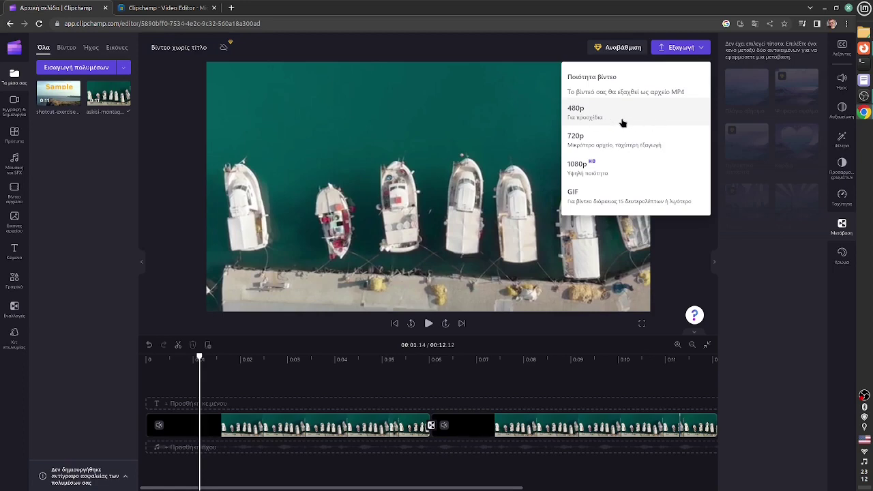
{"action": "left_click", "coordinate": [582, 115]}
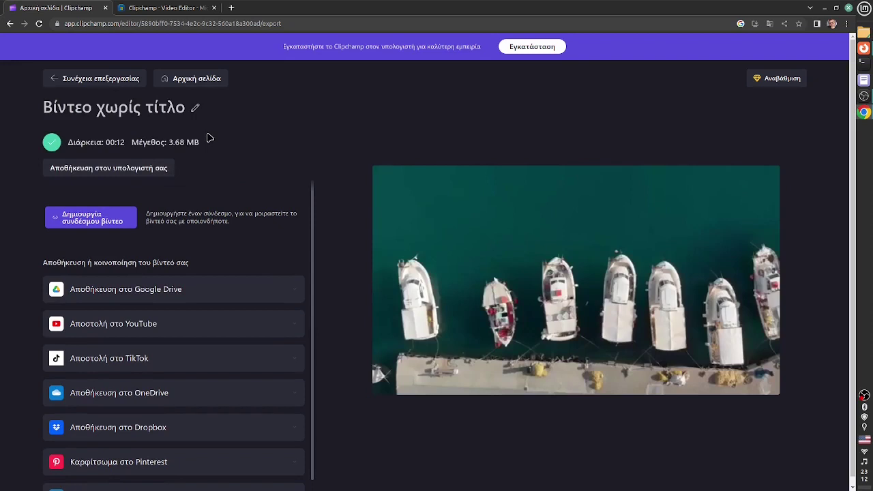
{"action": "left_click", "coordinate": [123, 172]}
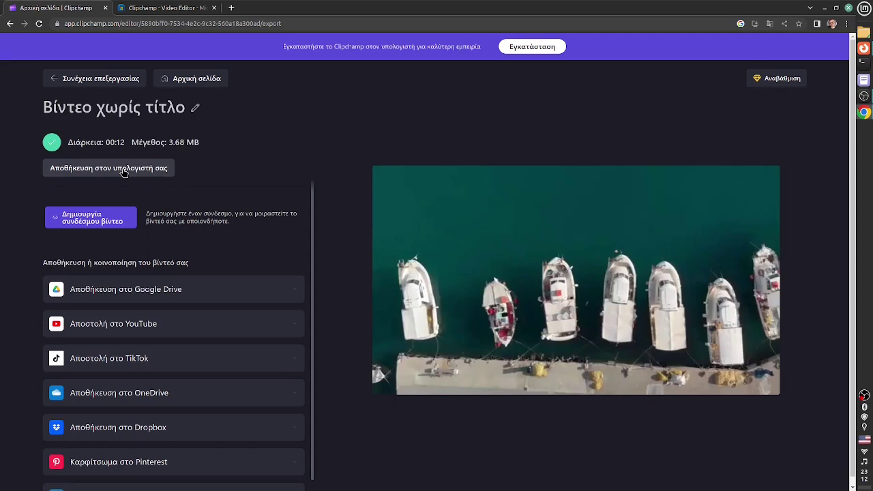
{"action": "left_click", "coordinate": [124, 172]}
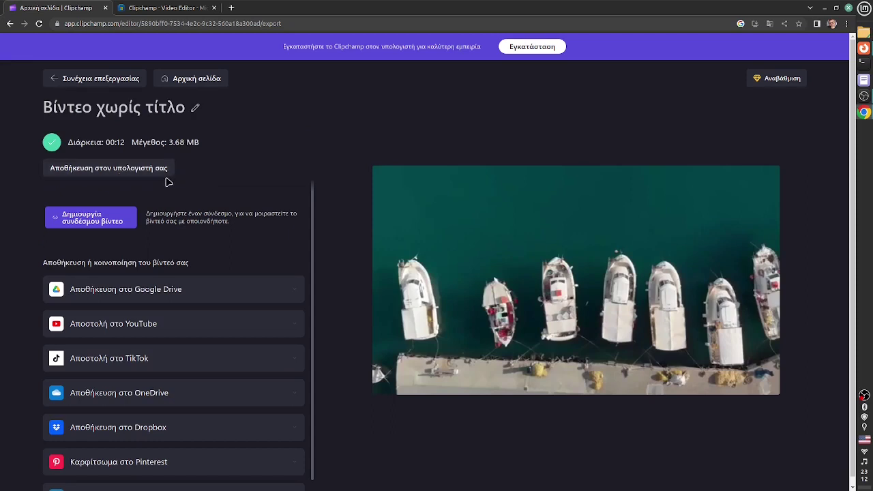
{"action": "left_click", "coordinate": [154, 172]}
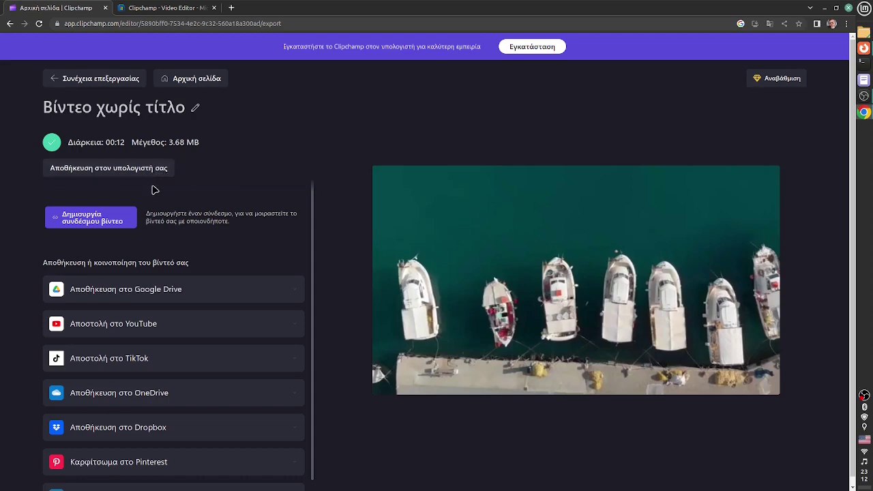
Create a shareable link for the exported video, copy it, and look through the other saving and sharing options.
{"action": "left_click", "coordinate": [102, 224]}
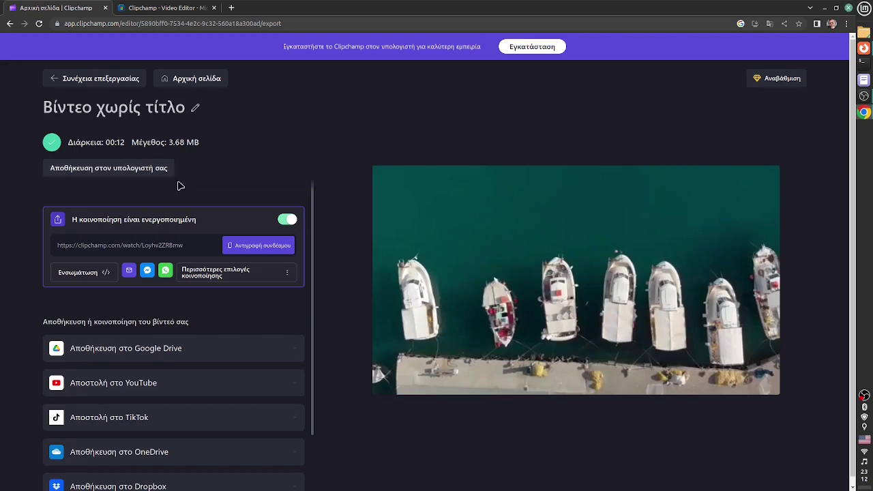
{"action": "left_click", "coordinate": [248, 247]}
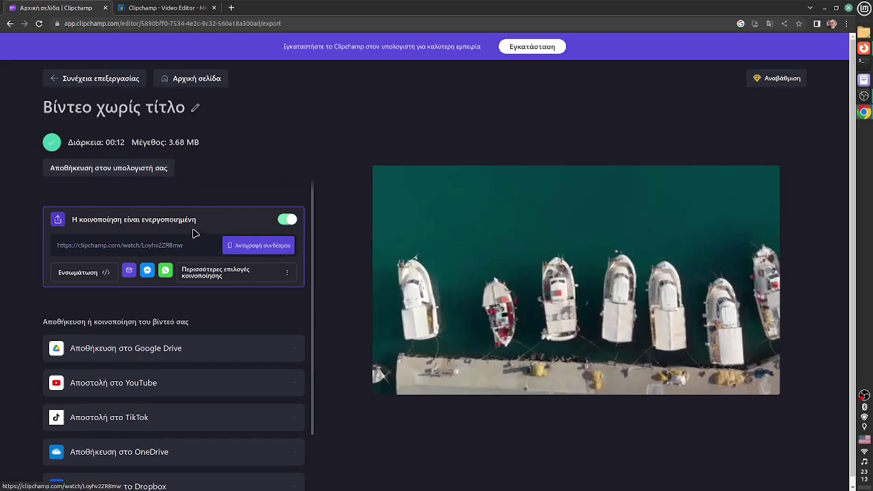
{"action": "scroll", "coordinate": [147, 359], "scroll_direction": "down", "scroll_amount": 1}
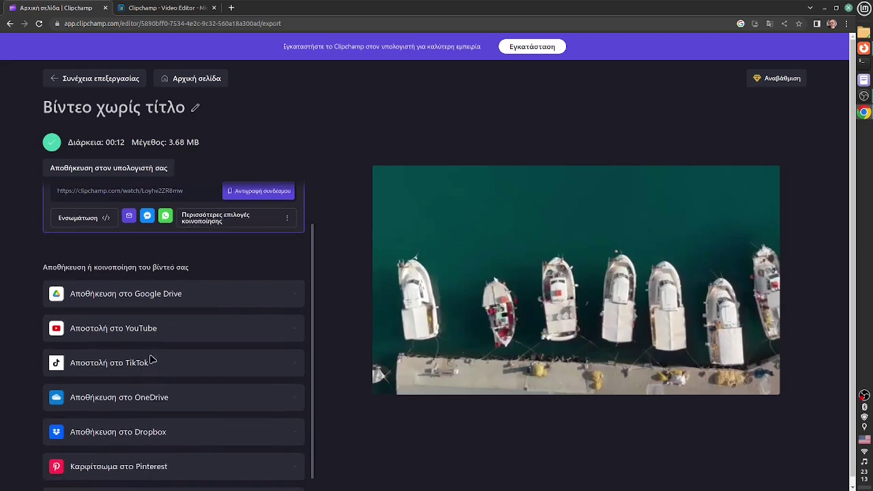